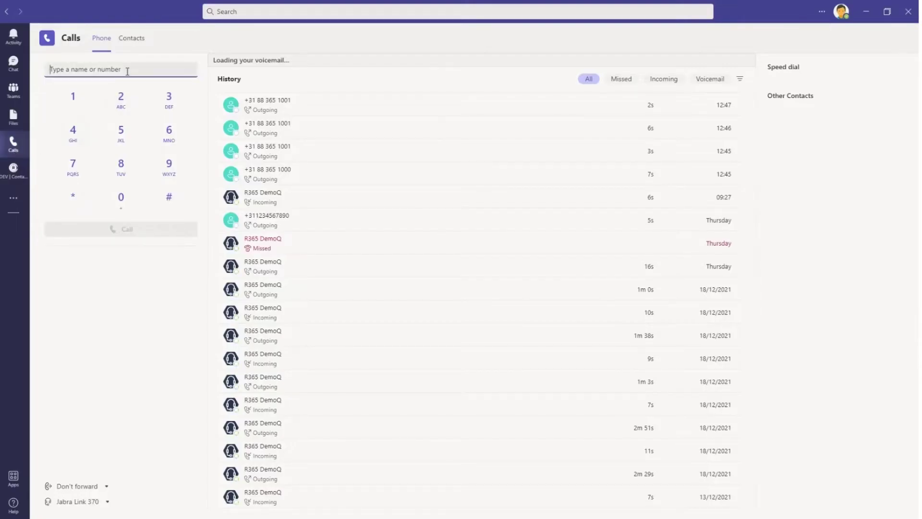
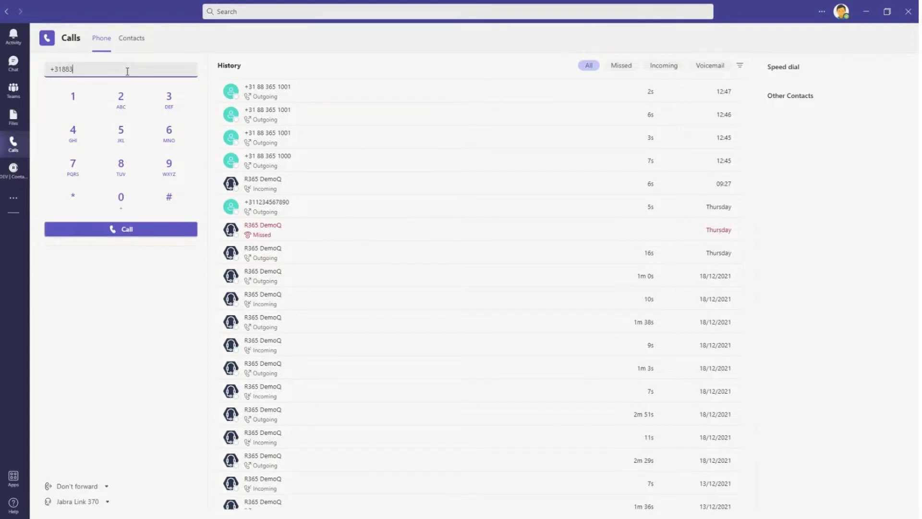
# - Dial the outside phone number and call it, reaching the Teams Announcement Service
pyautogui.click(124, 87)
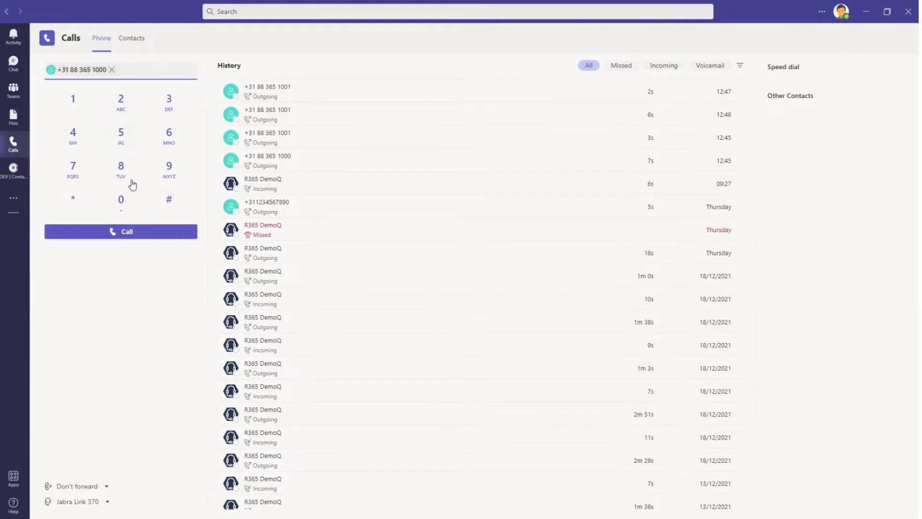
pyautogui.click(127, 232)
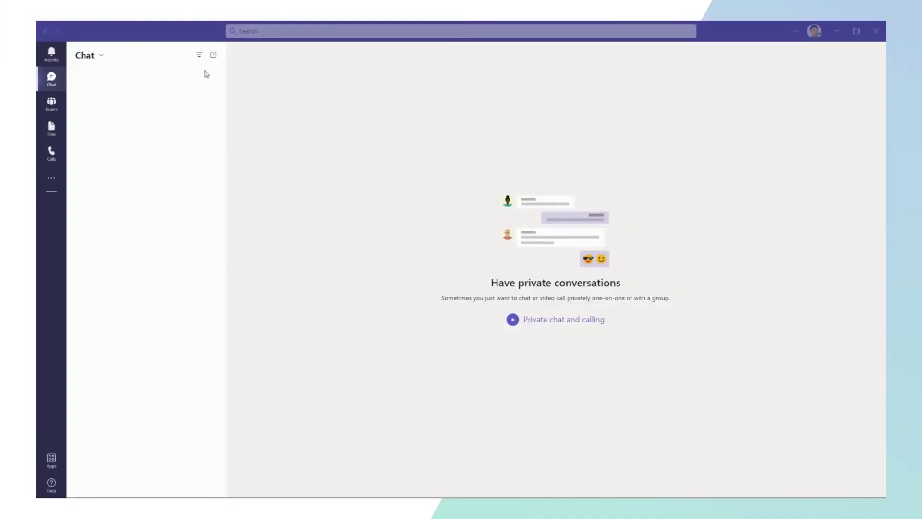
# - Ask the colleague in a new chat about a quick video call, then video call them
pyautogui.click(214, 58)
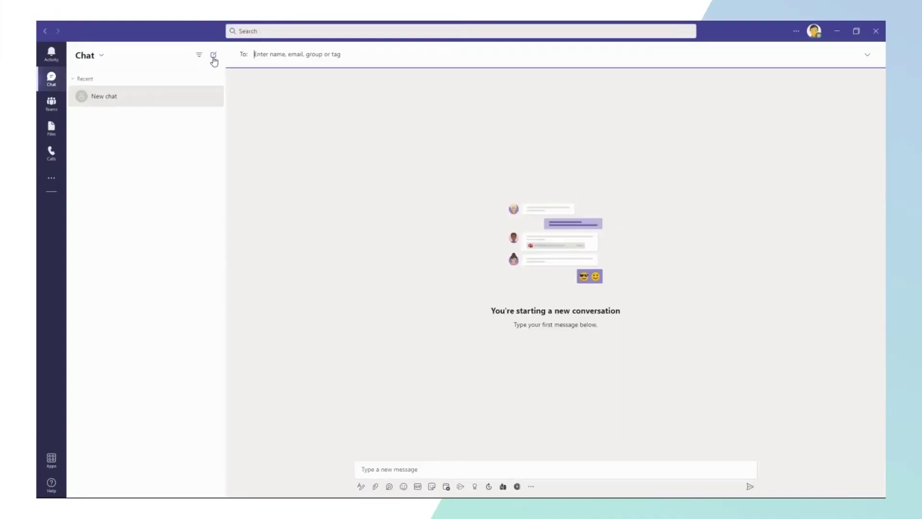
pyautogui.write('dana')
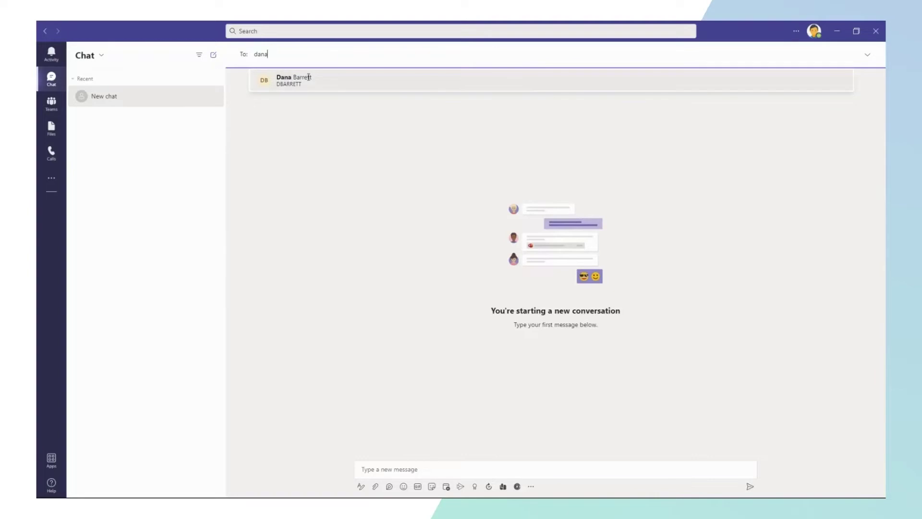
pyautogui.click(308, 78)
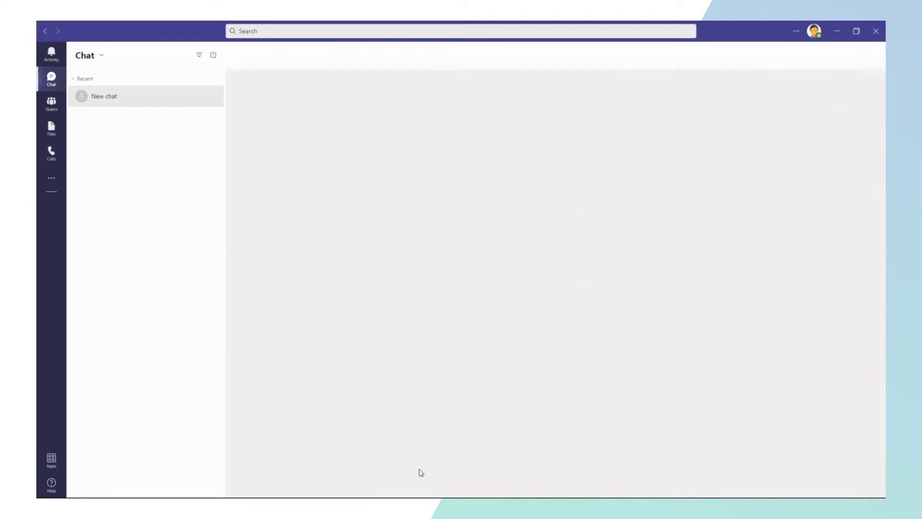
pyautogui.click(420, 469)
pyautogui.write('Hi Dana, time for a quick videocall?')
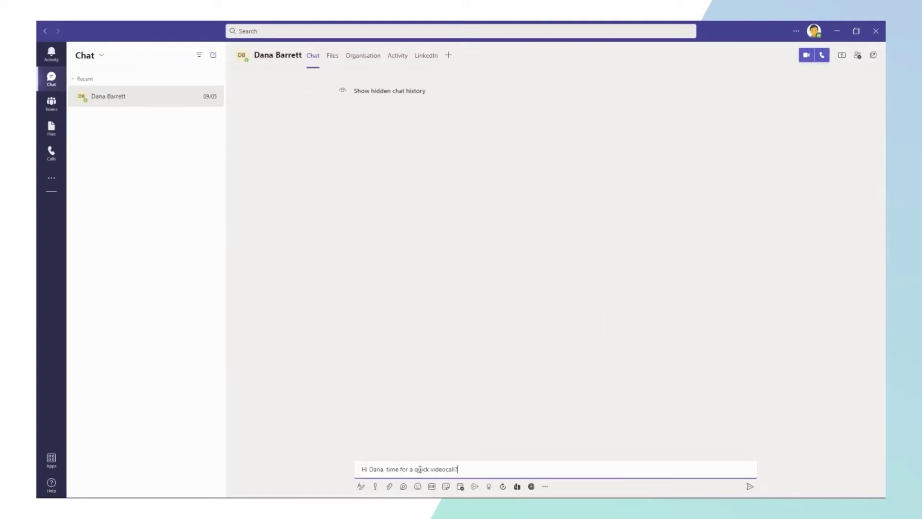
pyautogui.press('Return')
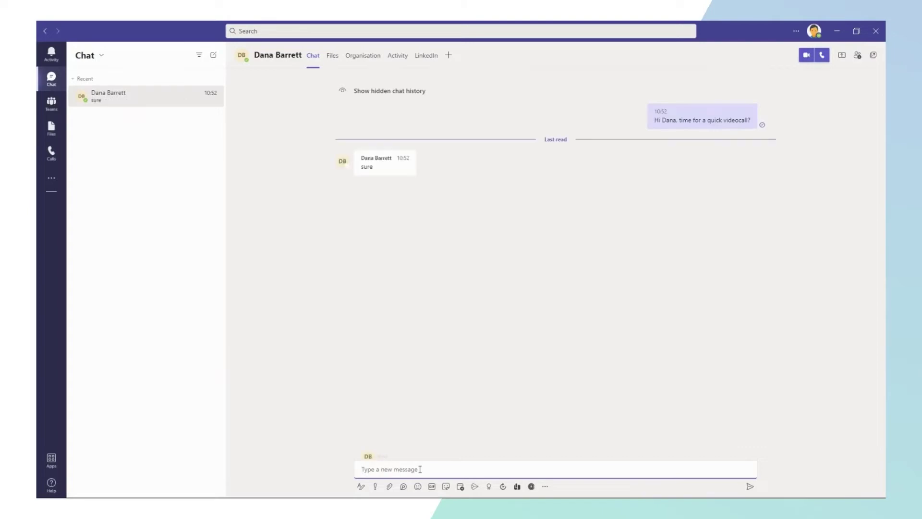
pyautogui.click(806, 55)
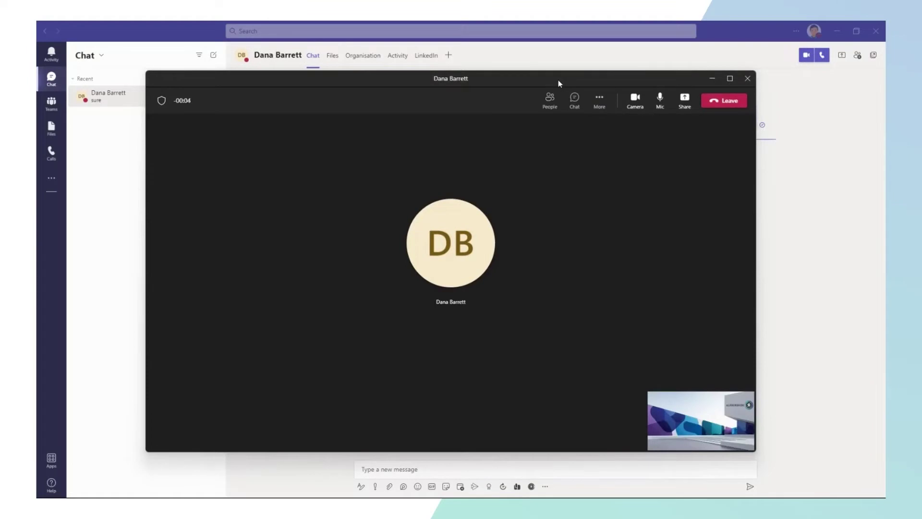
# - Leave the video call to return to the one-on-one chat with the colleague
pyautogui.click(722, 102)
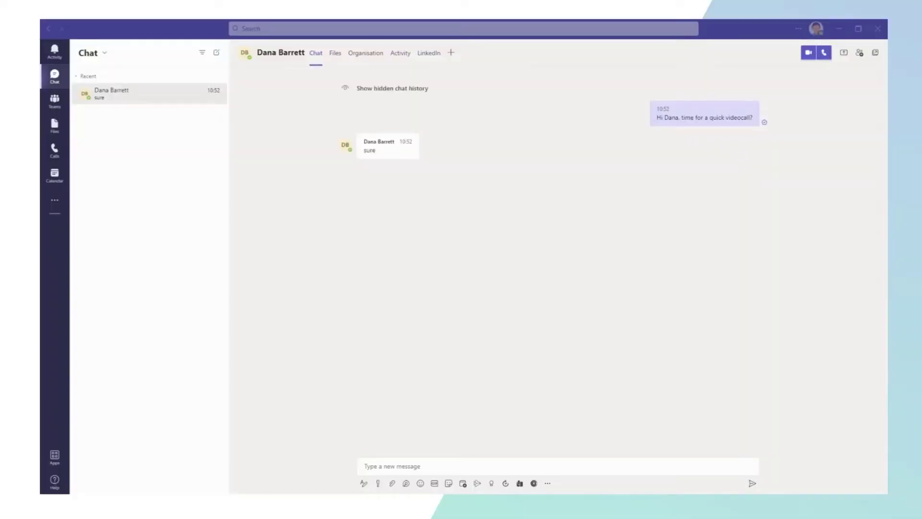
# - Create a new meeting titled 'Meeting regarding new Business Case' with the colleague as required attendee
pyautogui.click(58, 176)
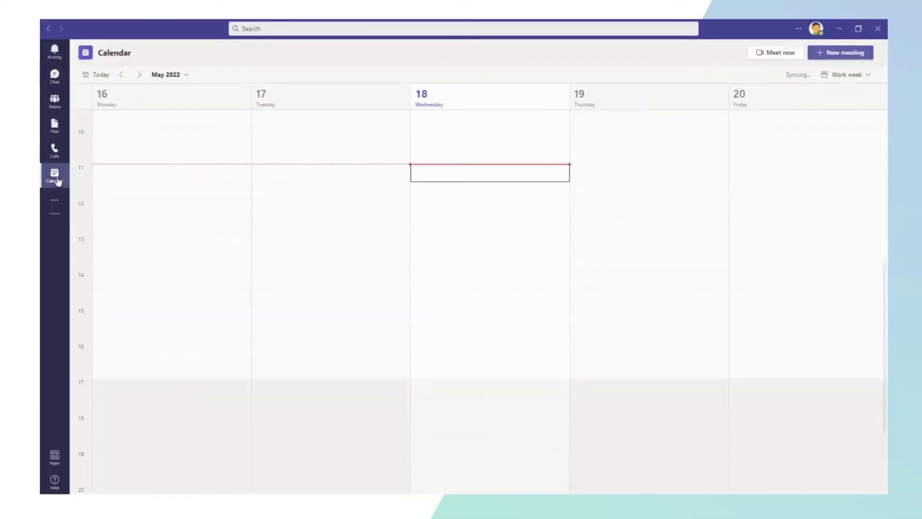
pyautogui.click(819, 54)
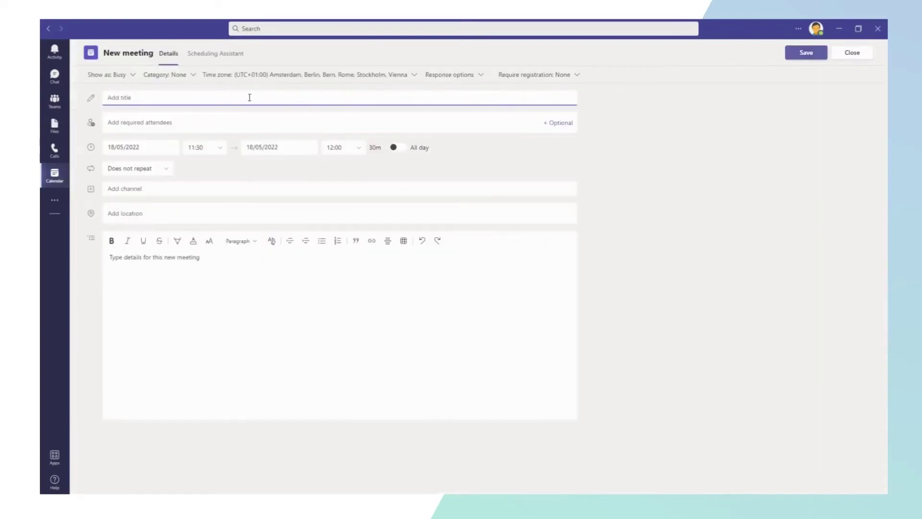
pyautogui.write('Meeting regarding new Business Case')
pyautogui.click(226, 120)
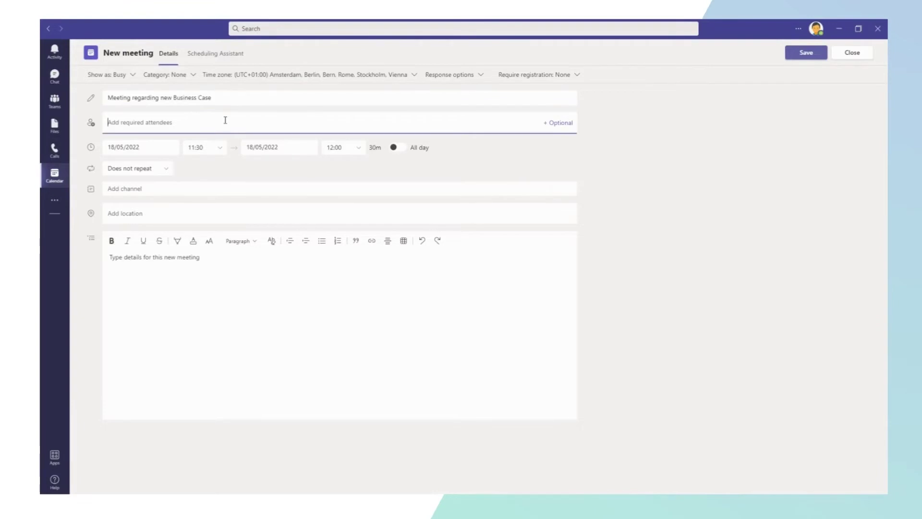
pyautogui.write('dana')
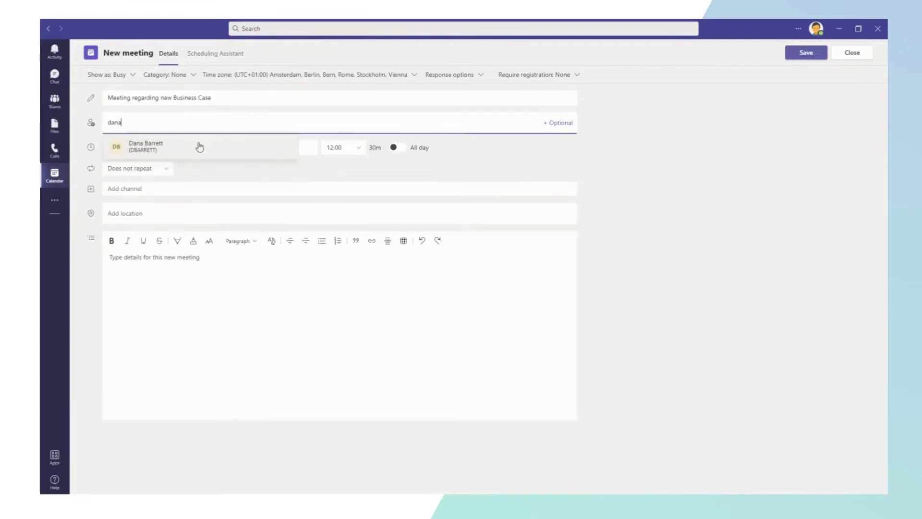
pyautogui.click(198, 146)
# - Book it for 20/05/2022 13:00–13:30, send the invitation, and copy the meeting link
pyautogui.click(162, 147)
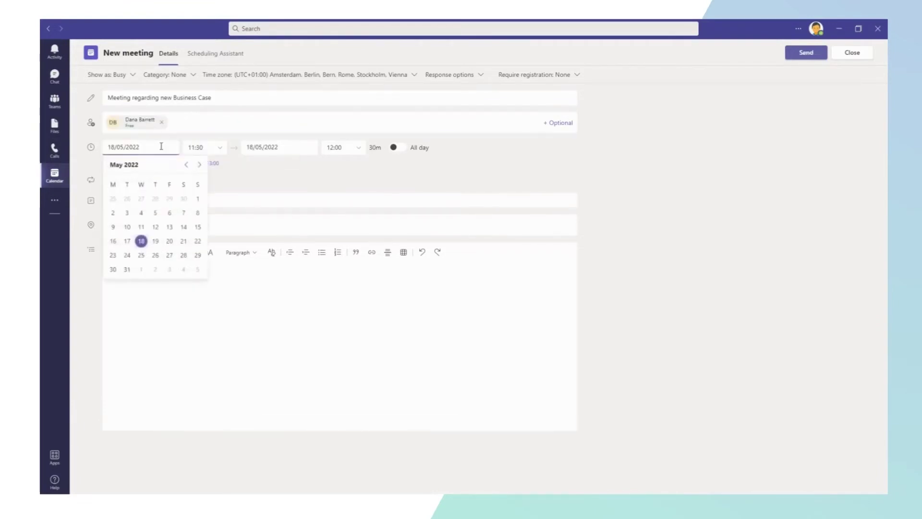
pyautogui.click(170, 242)
pyautogui.click(221, 149)
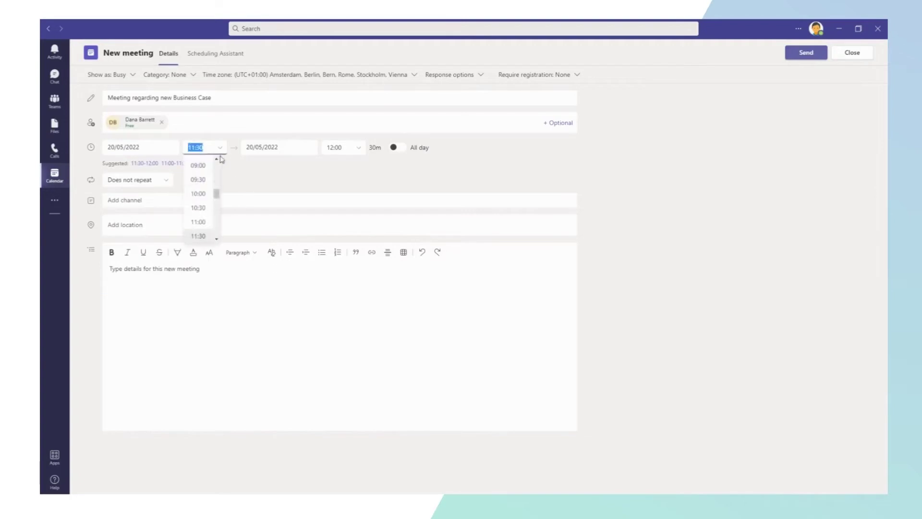
pyautogui.scroll(-3, 216, 238)
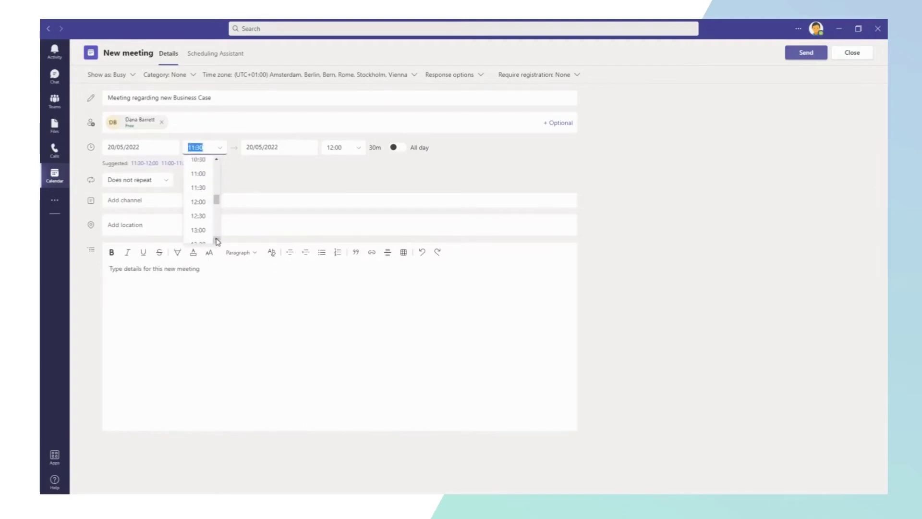
pyautogui.click(198, 226)
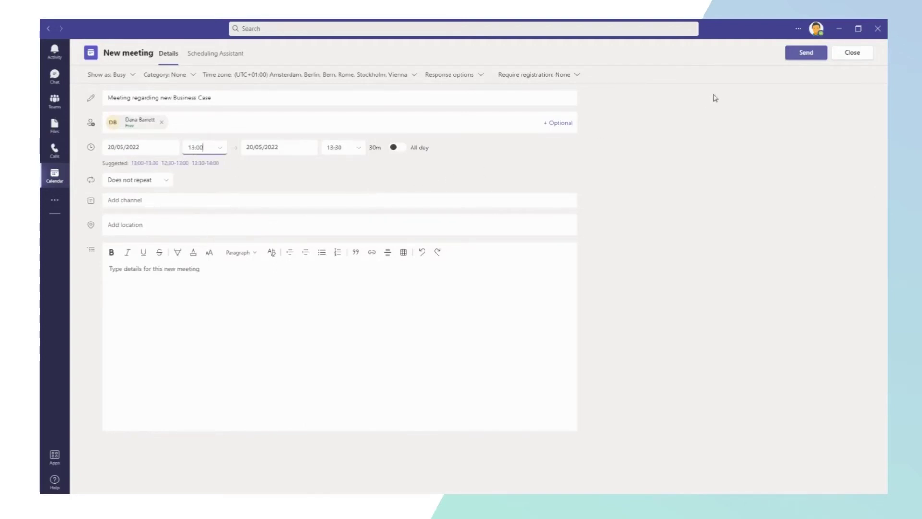
pyautogui.click(793, 61)
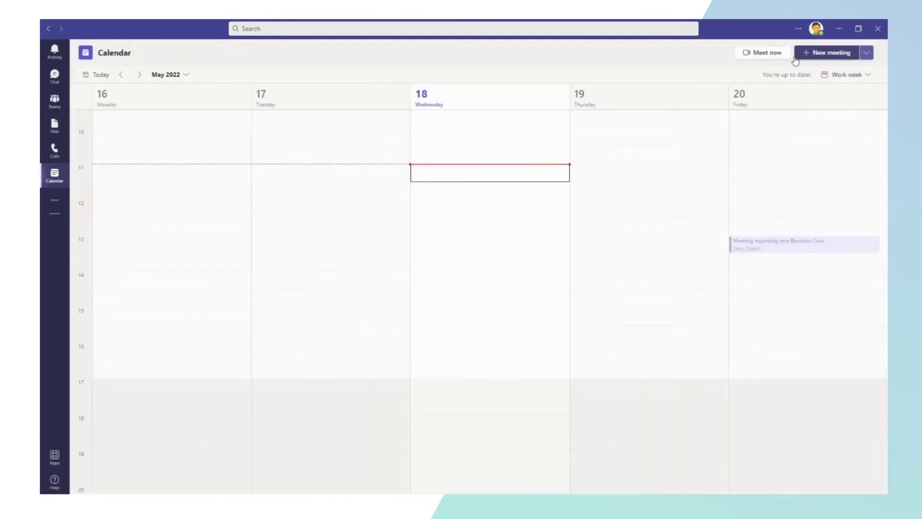
pyautogui.doubleClick(781, 248)
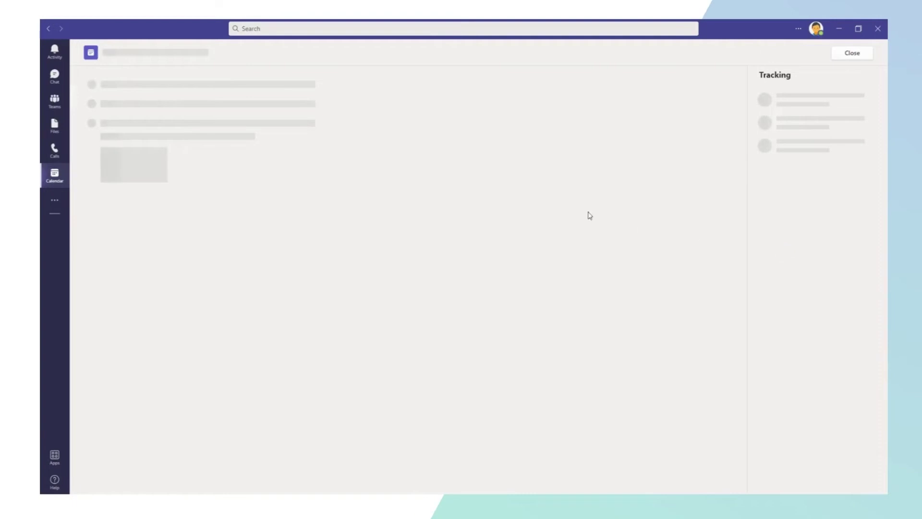
pyautogui.click(181, 75)
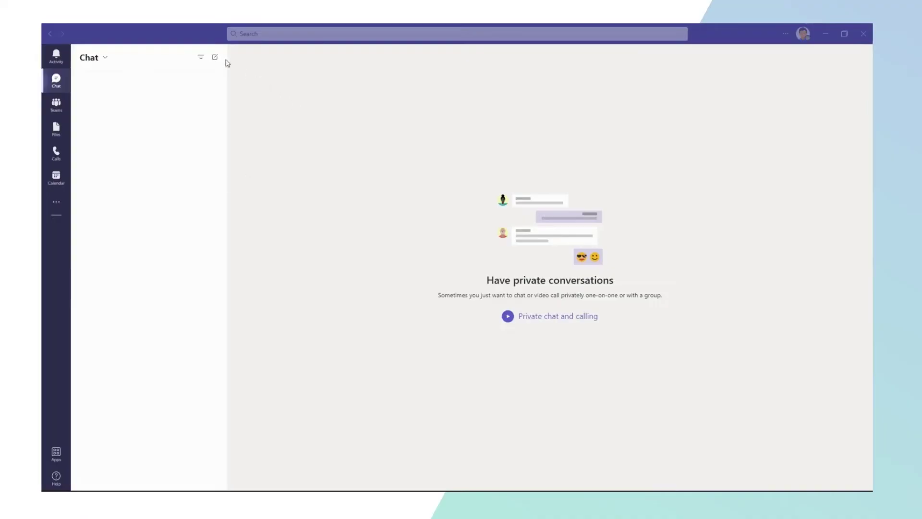
# - Add both colleagues to a new group chat and send 'Hi, I would like to discuss something with you both.'
pyautogui.click(214, 59)
pyautogui.write('dana')
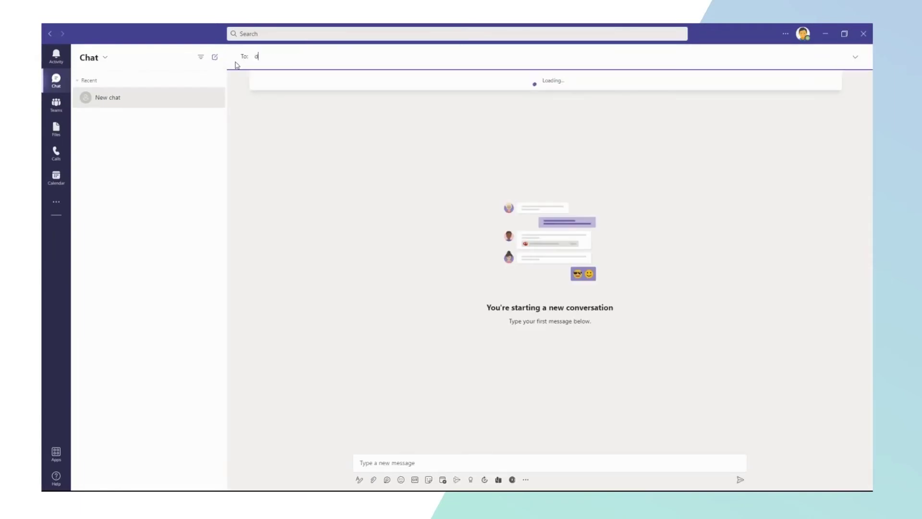
pyautogui.click(288, 81)
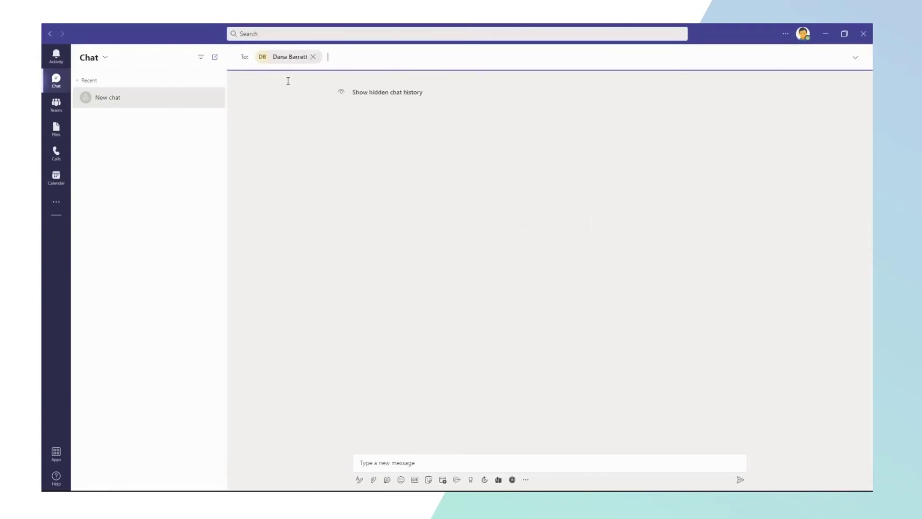
pyautogui.write('bill')
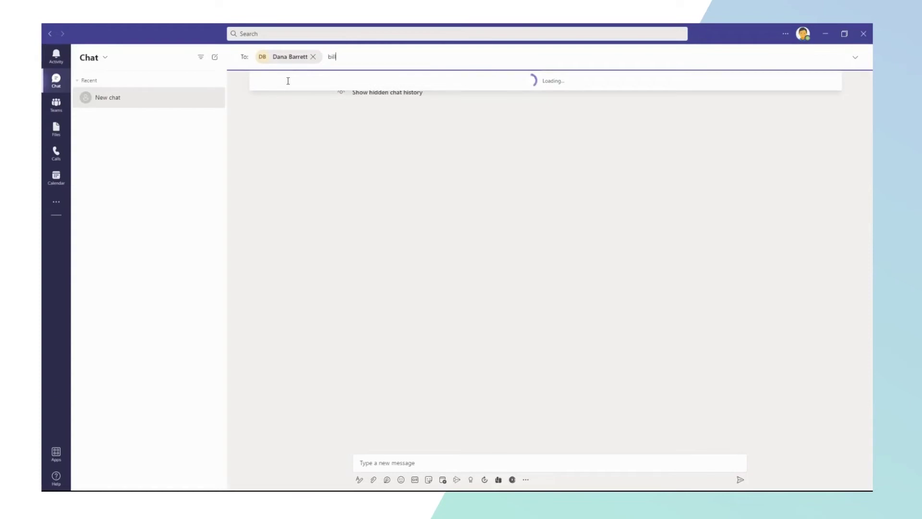
pyautogui.click(288, 81)
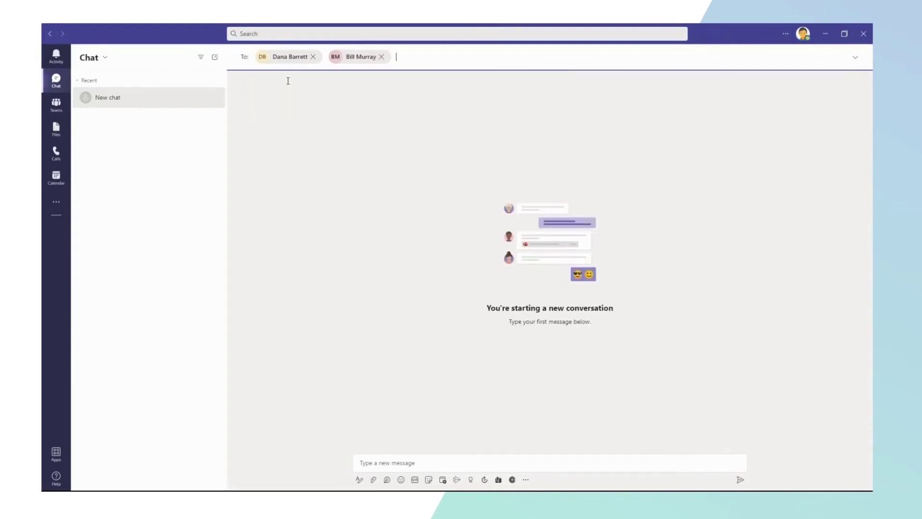
pyautogui.click(414, 462)
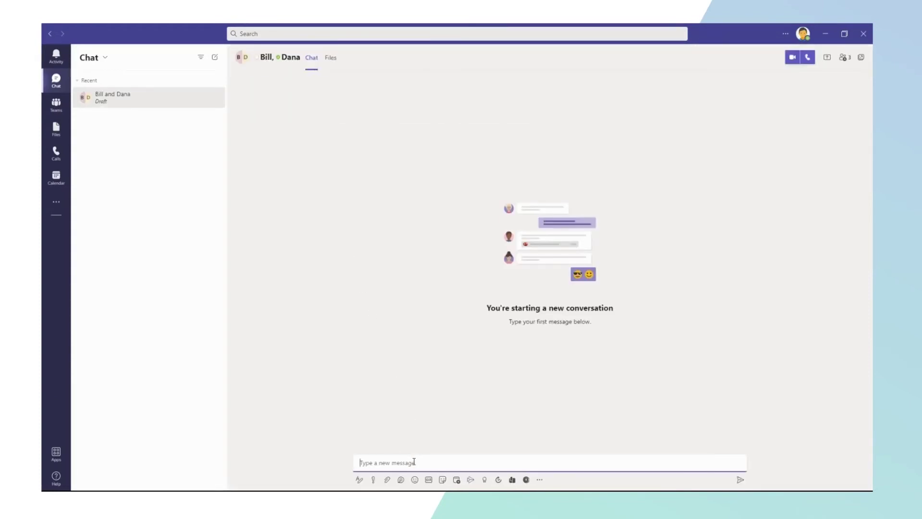
pyautogui.hotkey('ctrl', 'v')
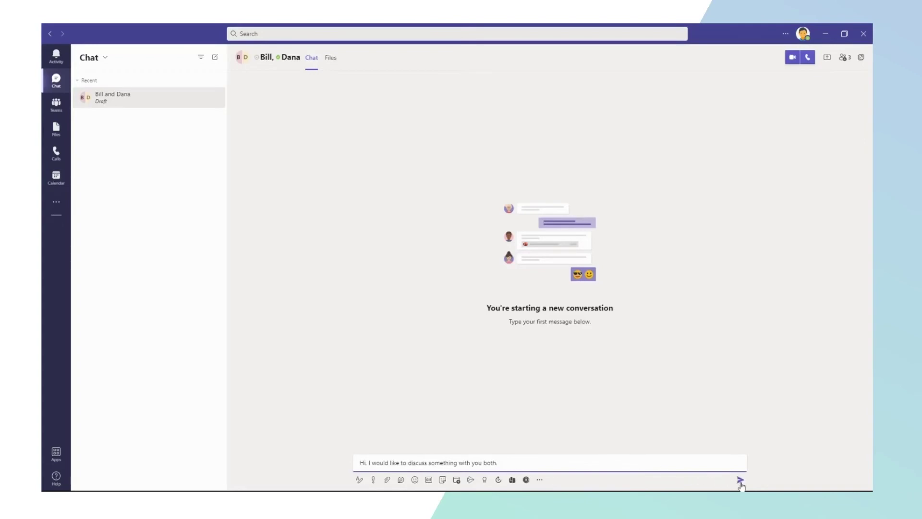
pyautogui.click(740, 479)
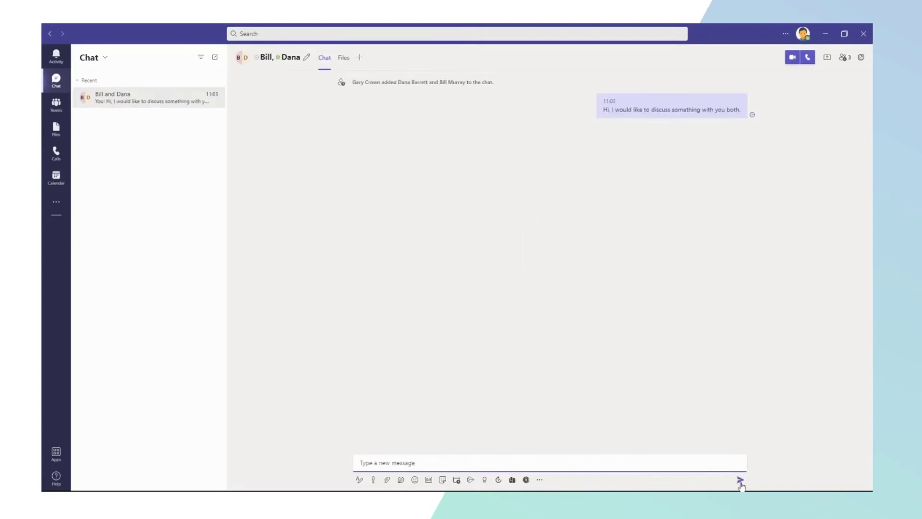